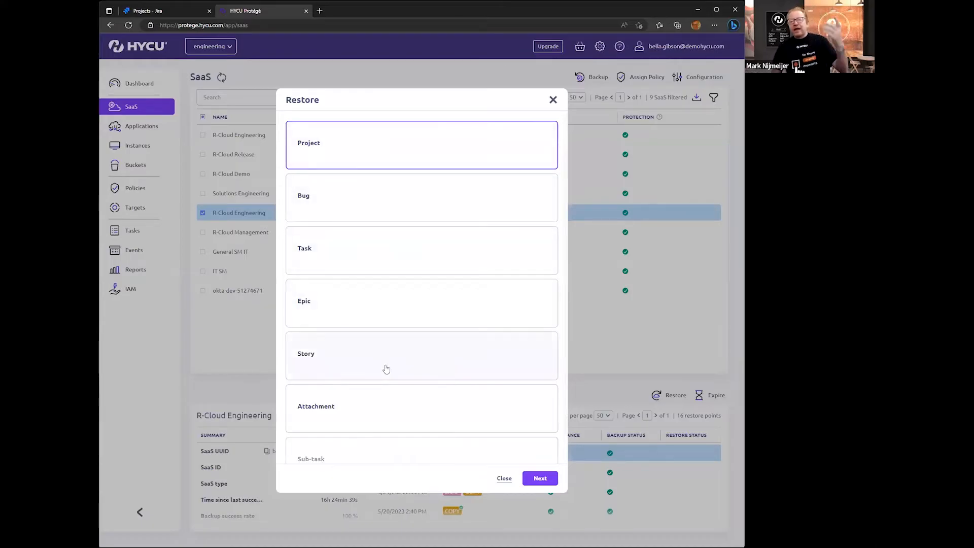
Choose Attachment as the restore type, and switch to Jira to list all issues of the R-Cloud Engineering project.
{"action": "left_click", "coordinate": [343, 411]}
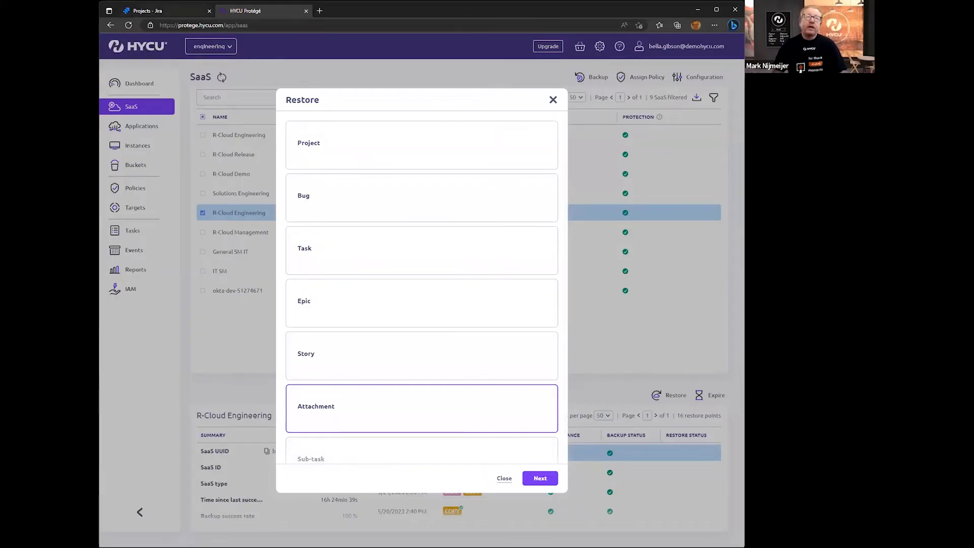
{"action": "left_click", "coordinate": [148, 10]}
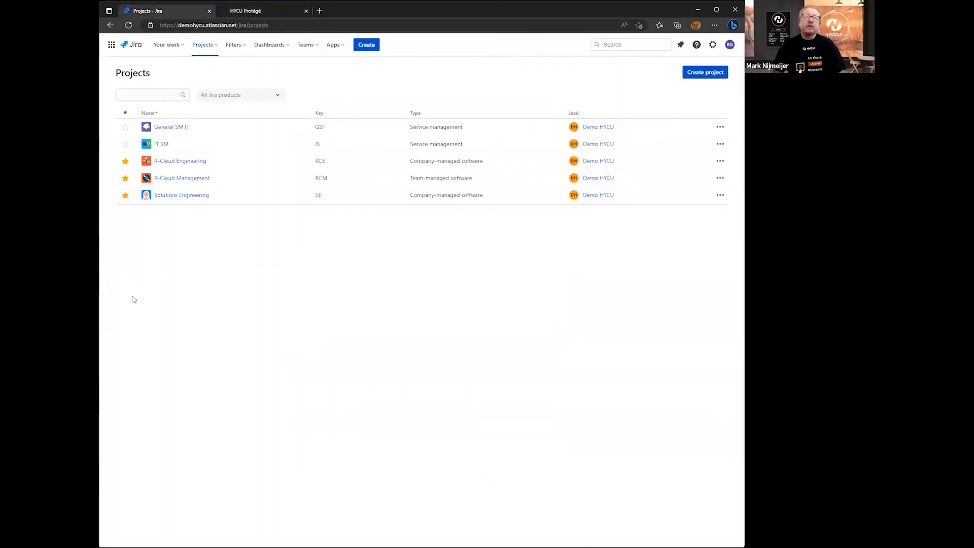
{"action": "left_click", "coordinate": [182, 163]}
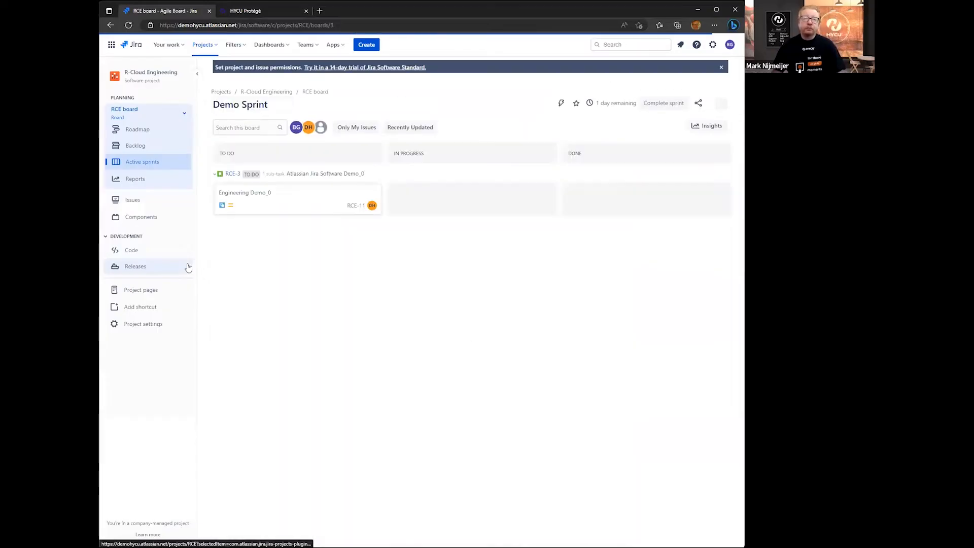
{"action": "left_click", "coordinate": [143, 200]}
{"action": "left_click", "coordinate": [132, 141]}
{"action": "scroll", "coordinate": [282, 355], "scroll_direction": "down", "scroll_amount": 5}
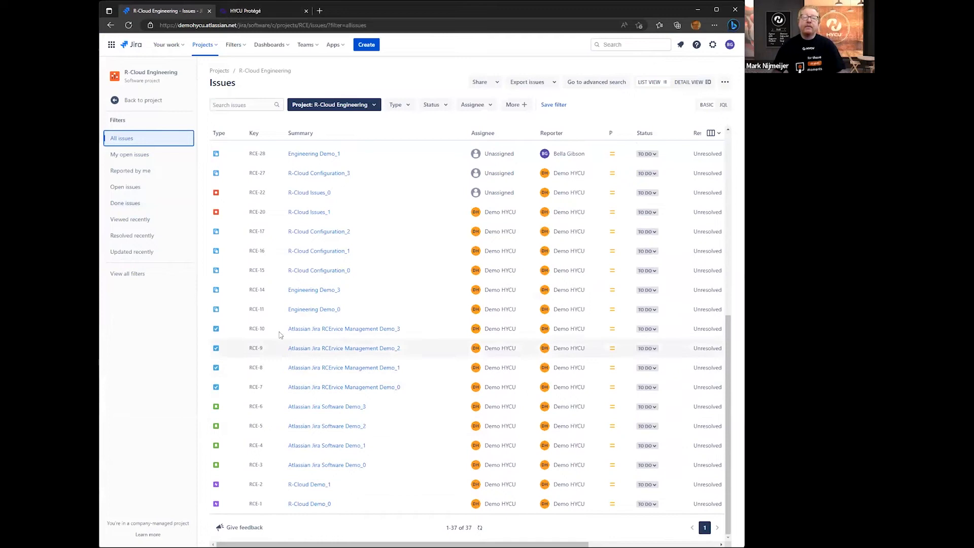
Open the R-Cloud Configuration_2 issue (RCE-17) from the issue list and check it for attachments.
{"action": "scroll", "coordinate": [292, 332], "scroll_direction": "up", "scroll_amount": 4}
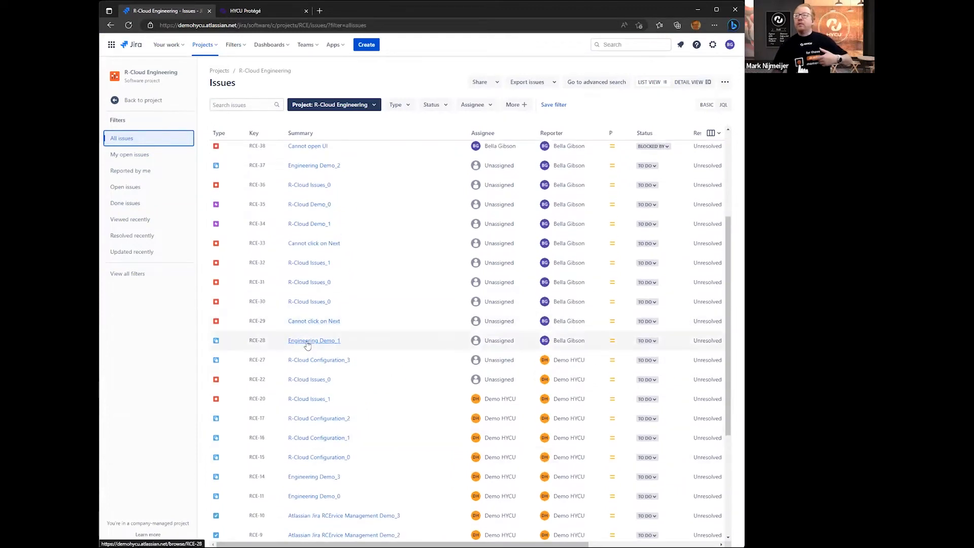
{"action": "scroll", "coordinate": [321, 330], "scroll_direction": "down", "scroll_amount": 3}
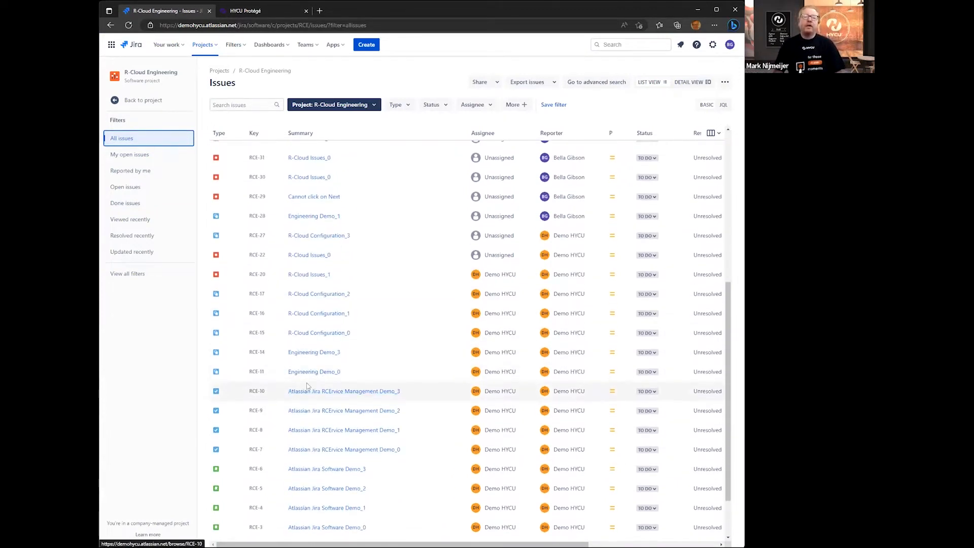
{"action": "left_click", "coordinate": [321, 299]}
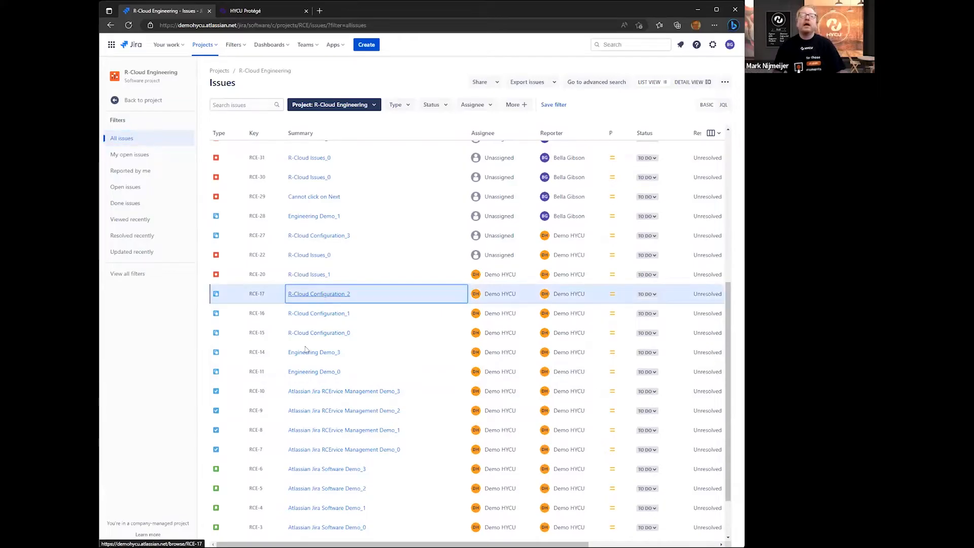
{"action": "left_click", "coordinate": [266, 204]}
{"action": "left_click", "coordinate": [454, 115]}
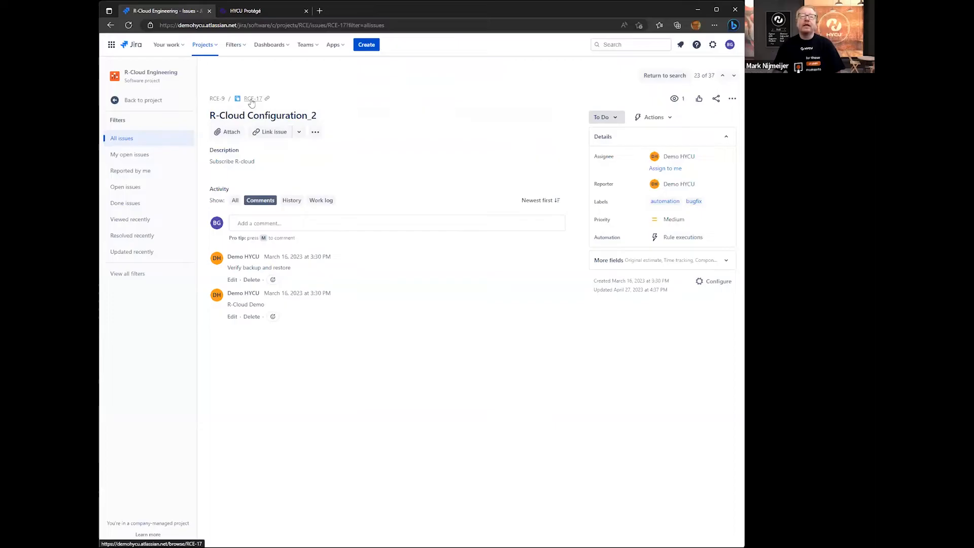
Switch to HYCU Protégé, continue the attachment restore and select download (2).jfif under RCE-2, RCE-9, RCE-17.
{"action": "left_click", "coordinate": [264, 10]}
{"action": "left_click", "coordinate": [541, 472]}
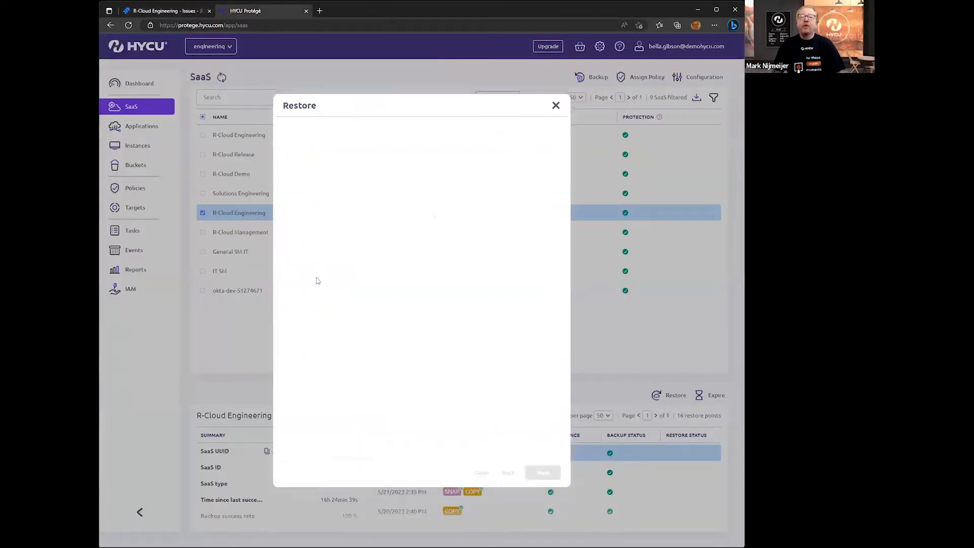
{"action": "left_click", "coordinate": [250, 217]}
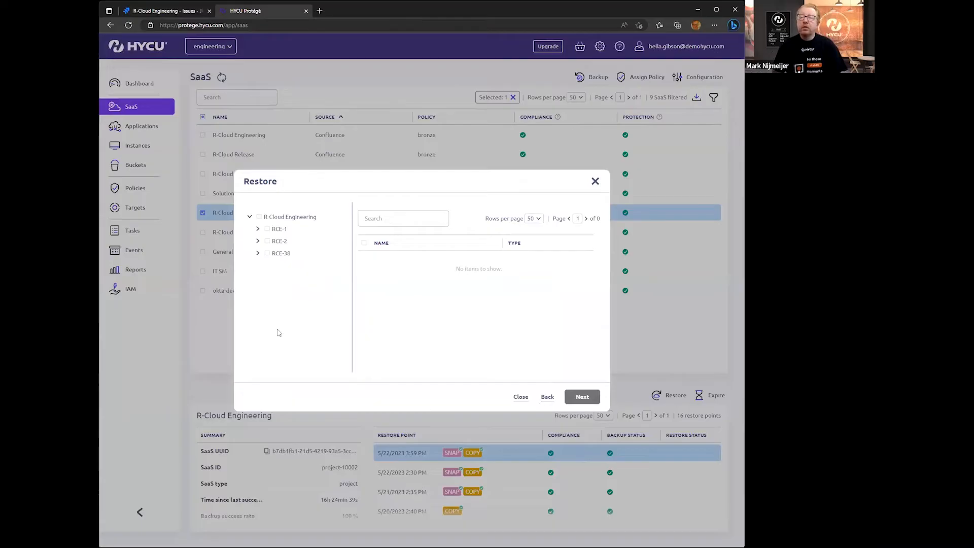
{"action": "left_click", "coordinate": [258, 241]}
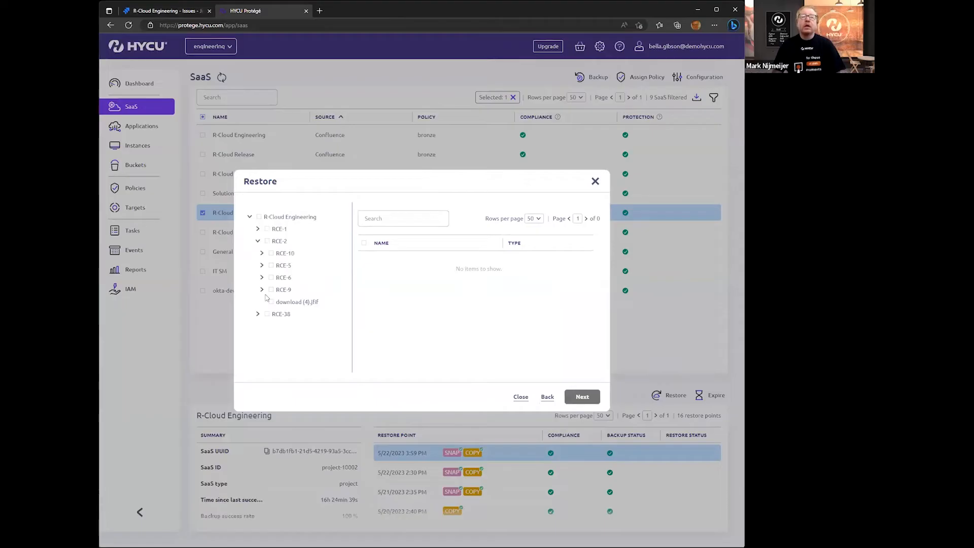
{"action": "left_click", "coordinate": [262, 254]}
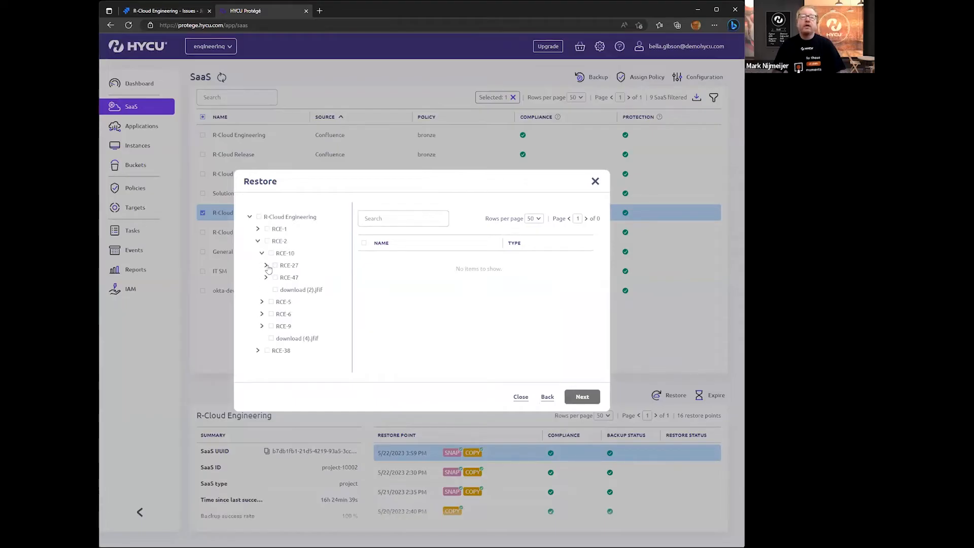
{"action": "left_click", "coordinate": [262, 327]}
{"action": "left_click", "coordinate": [266, 338]}
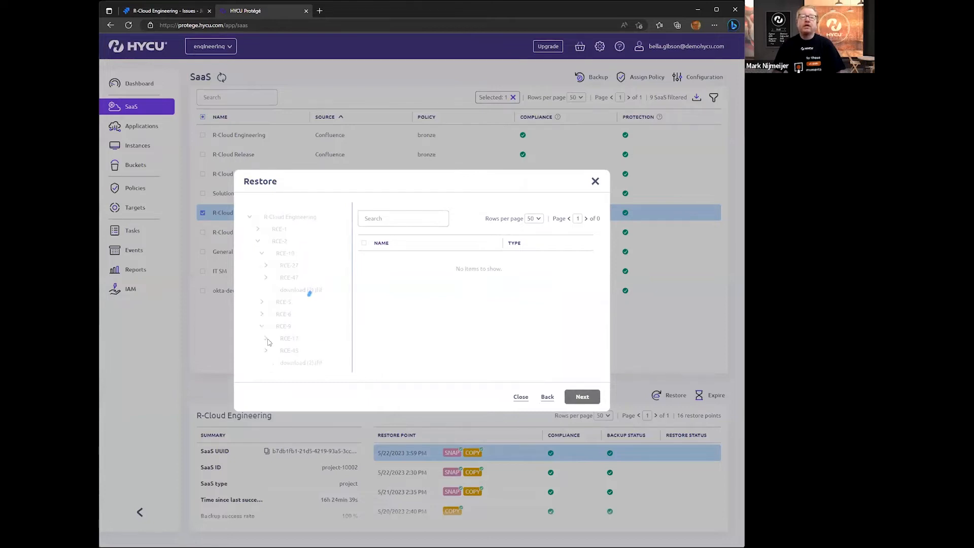
{"action": "left_click", "coordinate": [279, 351]}
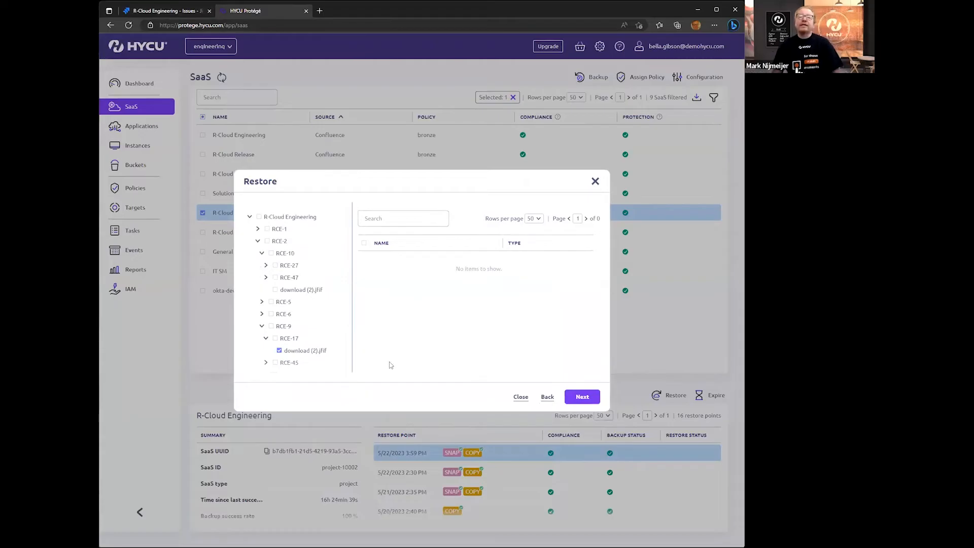
Restore the selected attachment with the restore source set to Automatic.
{"action": "left_click", "coordinate": [582, 397]}
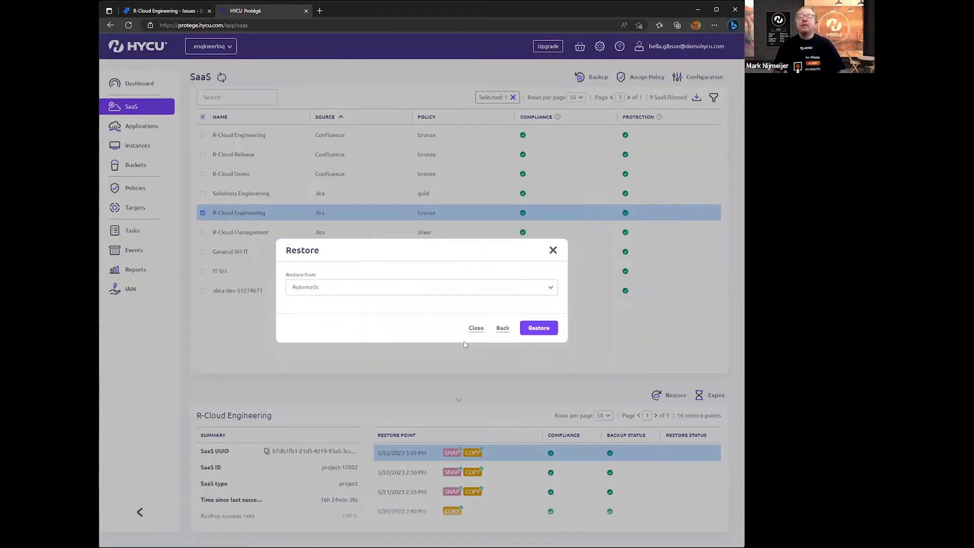
{"action": "left_click", "coordinate": [539, 328]}
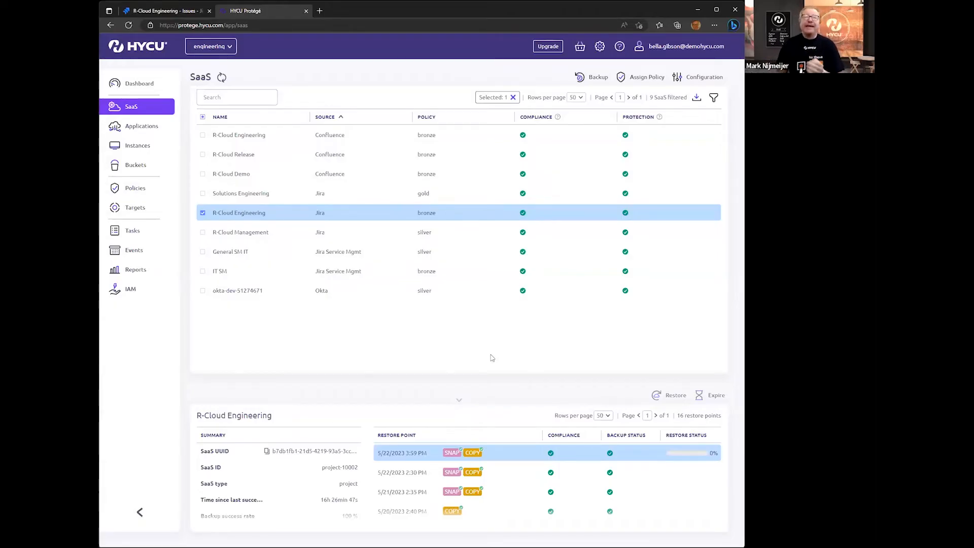
{"action": "left_click", "coordinate": [166, 16]}
{"action": "key", "text": "ctrl+Tab"}
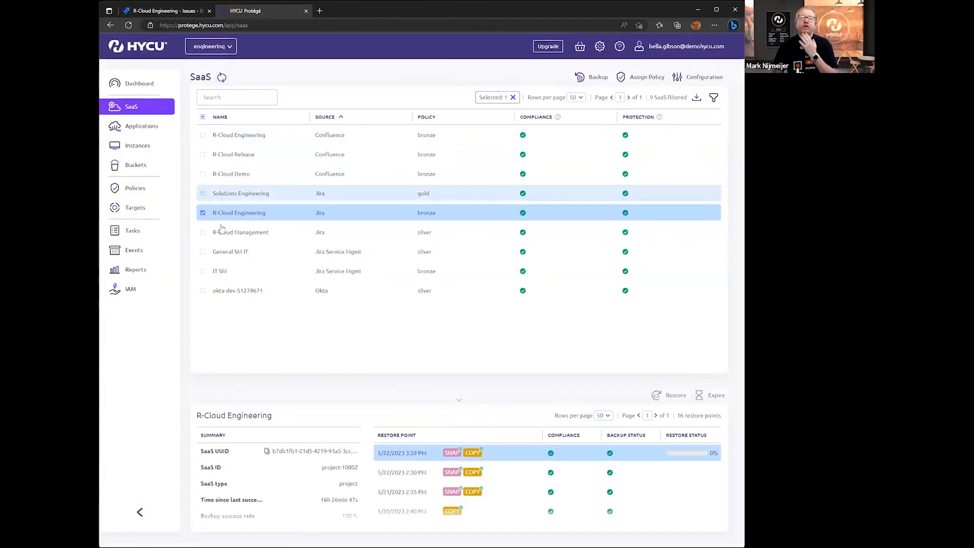
Review the bronze policy's backup, retention and copy settings without changing them.
{"action": "left_click", "coordinate": [147, 189]}
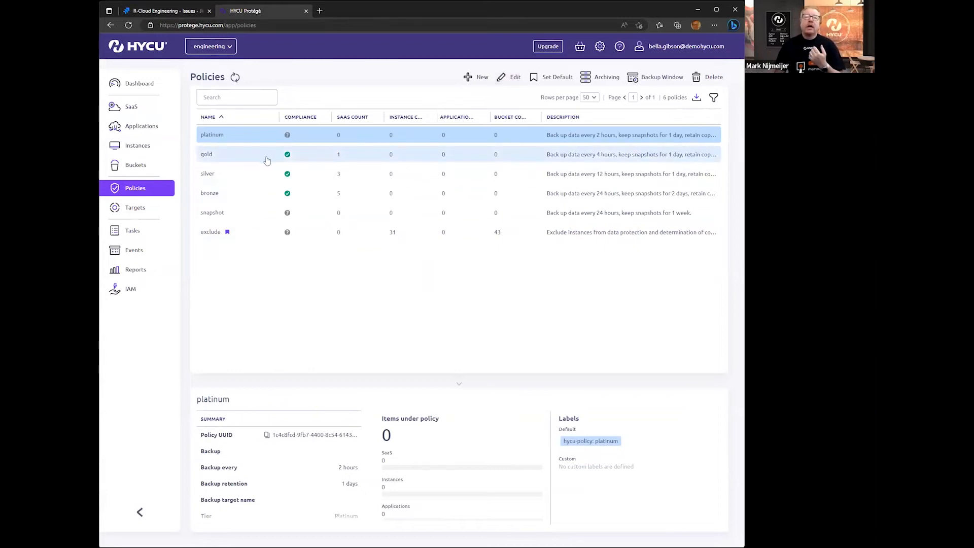
{"action": "left_click", "coordinate": [247, 197]}
{"action": "left_click", "coordinate": [511, 77]}
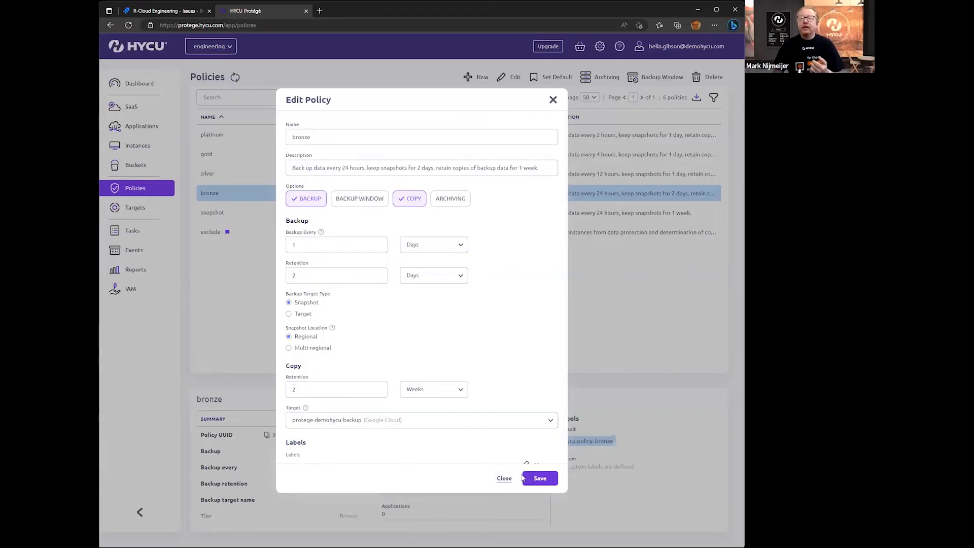
{"action": "left_click", "coordinate": [503, 479]}
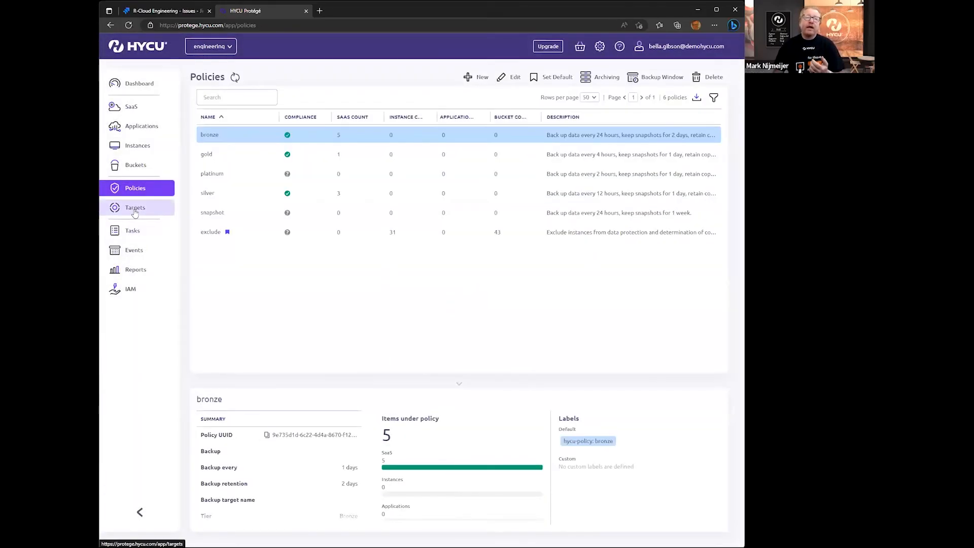
Look over the backup targets and the storage types offered for adding a new target.
{"action": "left_click", "coordinate": [135, 208]}
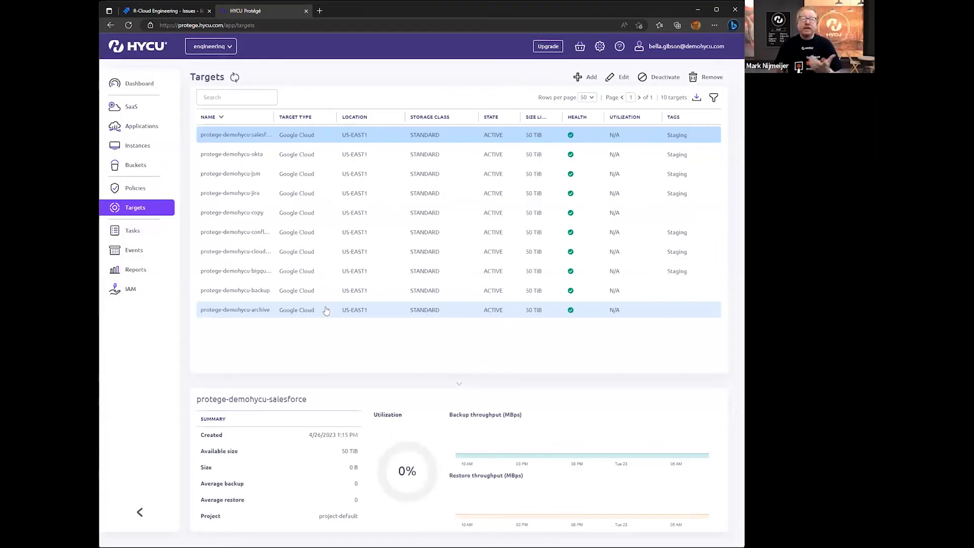
{"action": "left_click", "coordinate": [588, 77]}
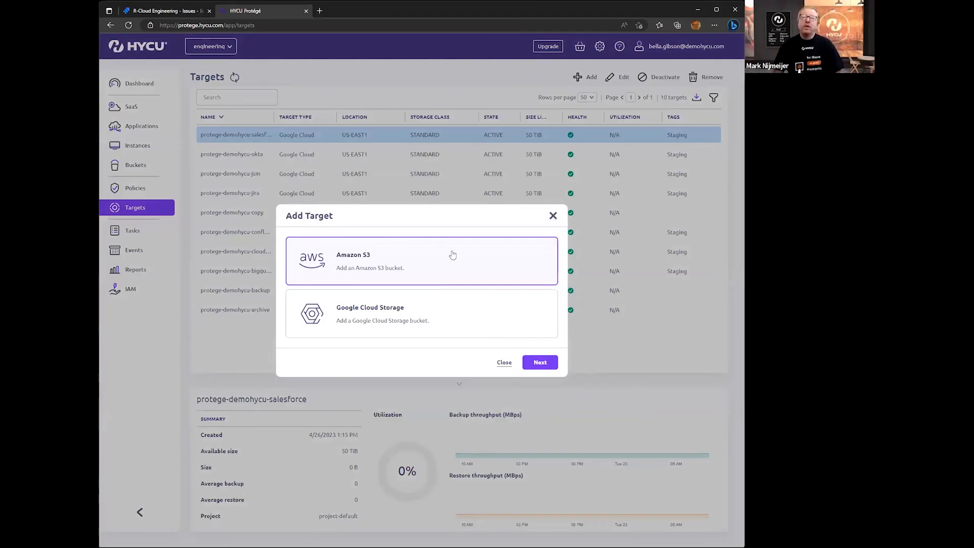
{"action": "left_click", "coordinate": [553, 216]}
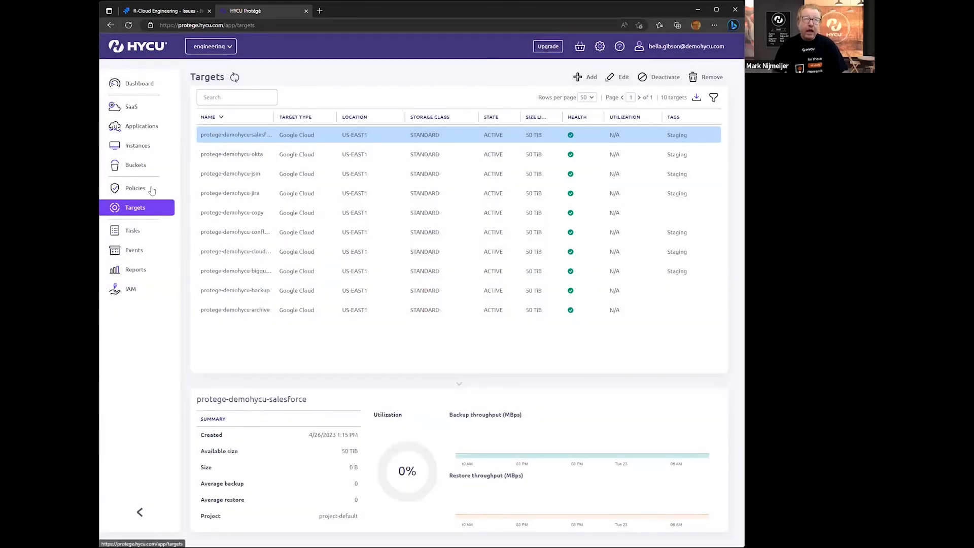
Inspect the details of the R-Cloud Engineering restore task and reload issue RCE-17 in Jira to check its attachments.
{"action": "left_click", "coordinate": [133, 231]}
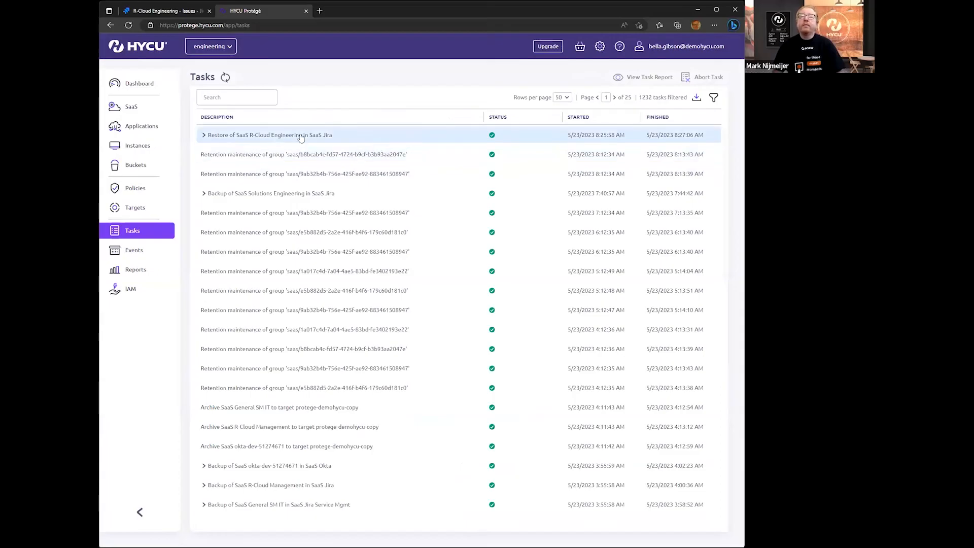
{"action": "left_click", "coordinate": [203, 136]}
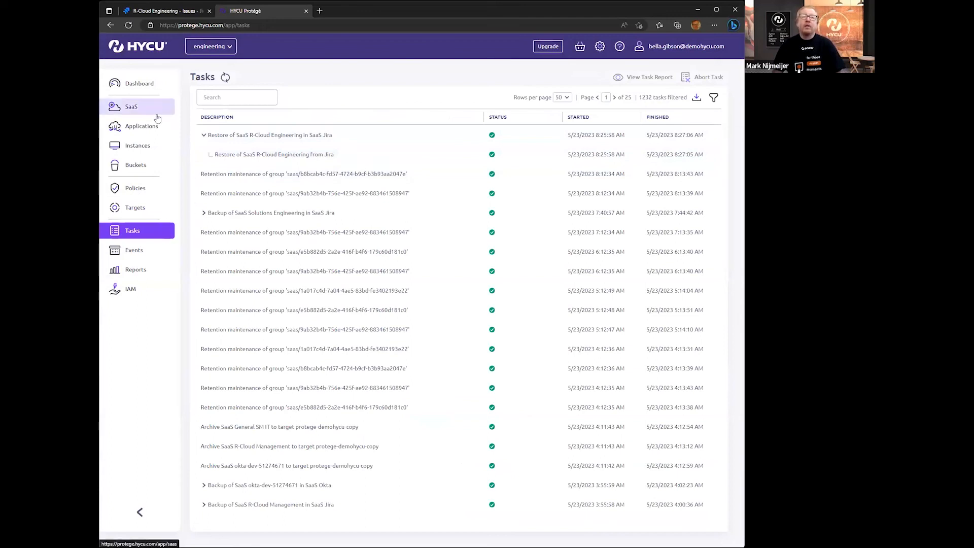
{"action": "left_click", "coordinate": [167, 12]}
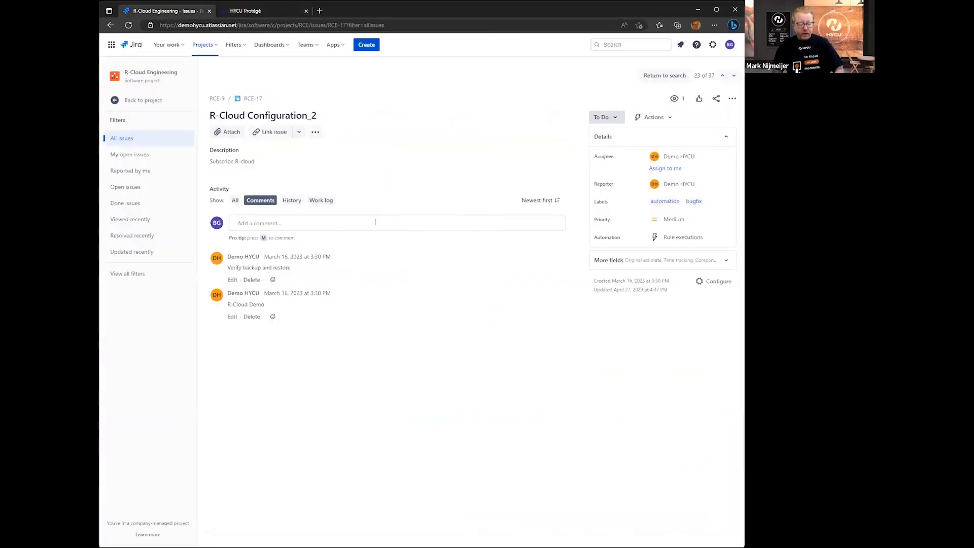
{"action": "left_click", "coordinate": [129, 26]}
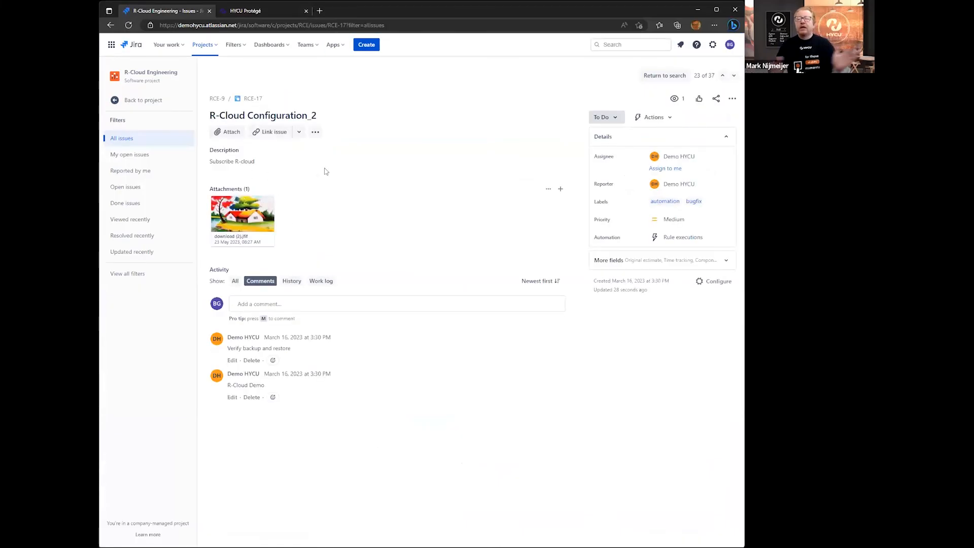
Switch to HYCU Protégé and review the restore types for the Jira R-Cloud Engineering project without starting a restore.
{"action": "left_click", "coordinate": [245, 15]}
{"action": "left_click", "coordinate": [130, 108]}
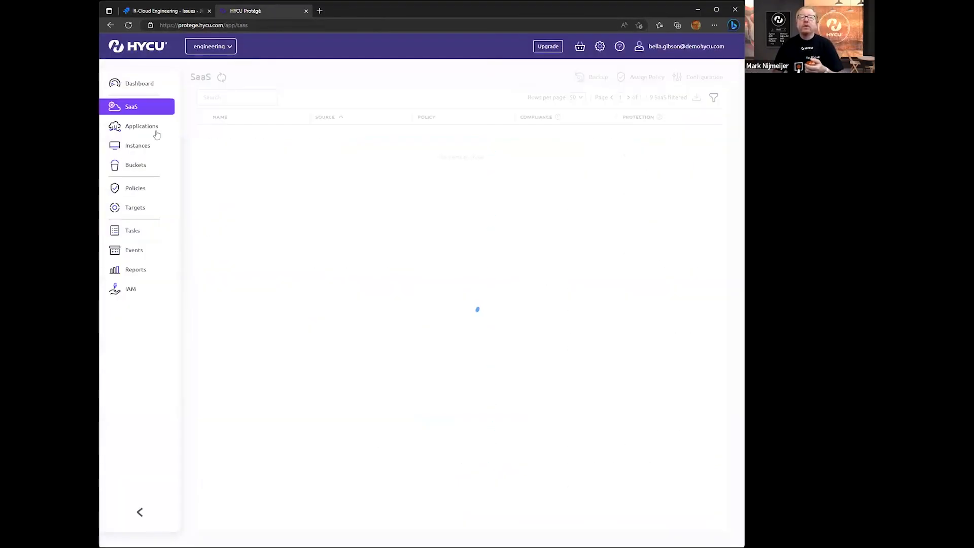
{"action": "left_click", "coordinate": [253, 217]}
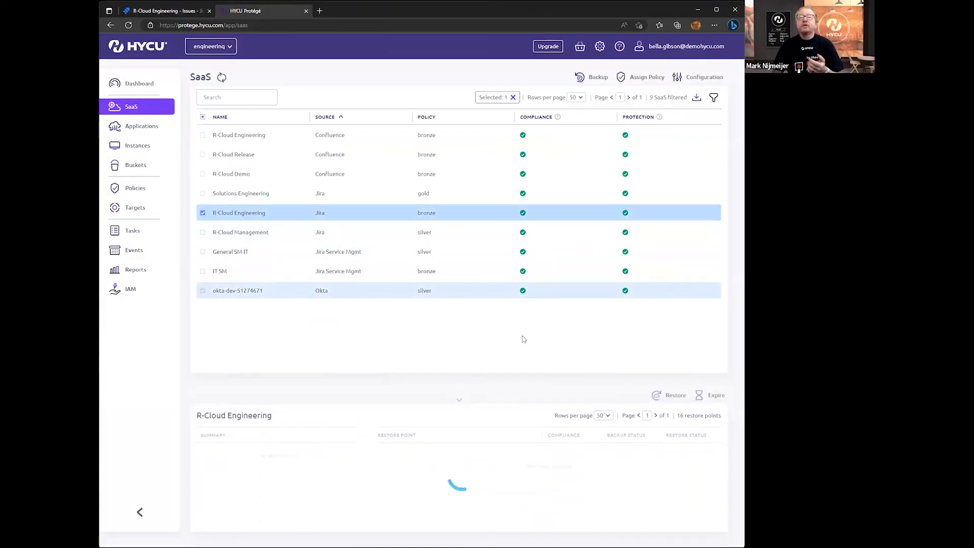
{"action": "left_click", "coordinate": [660, 395]}
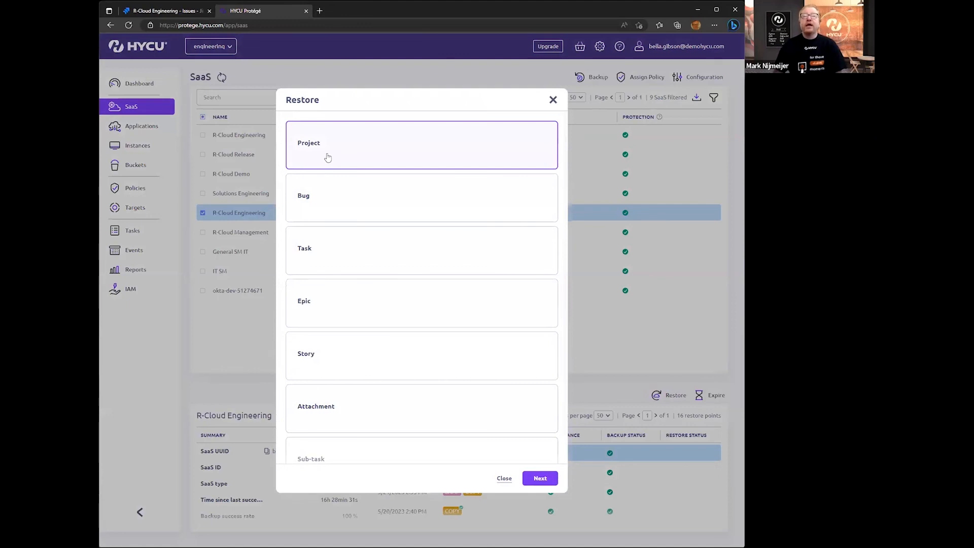
{"action": "left_click", "coordinate": [504, 478]}
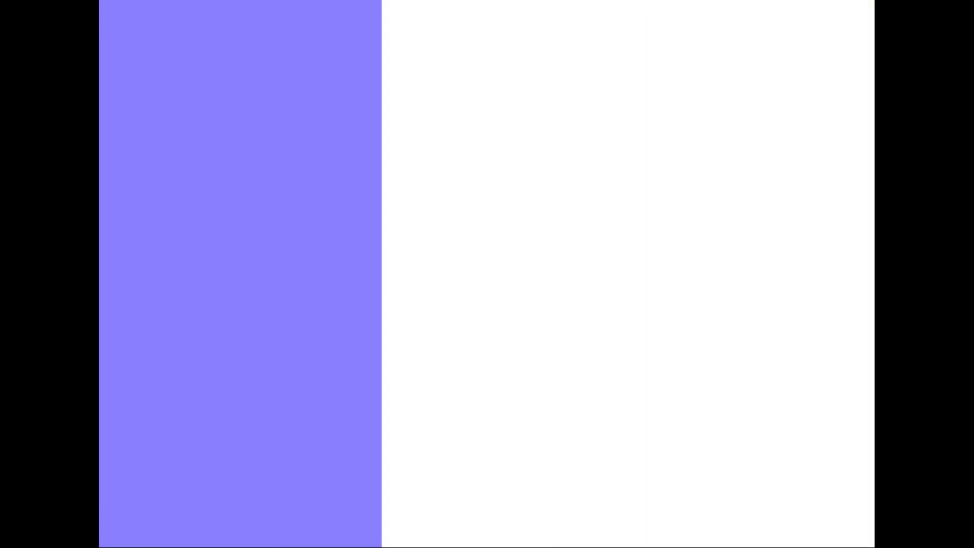